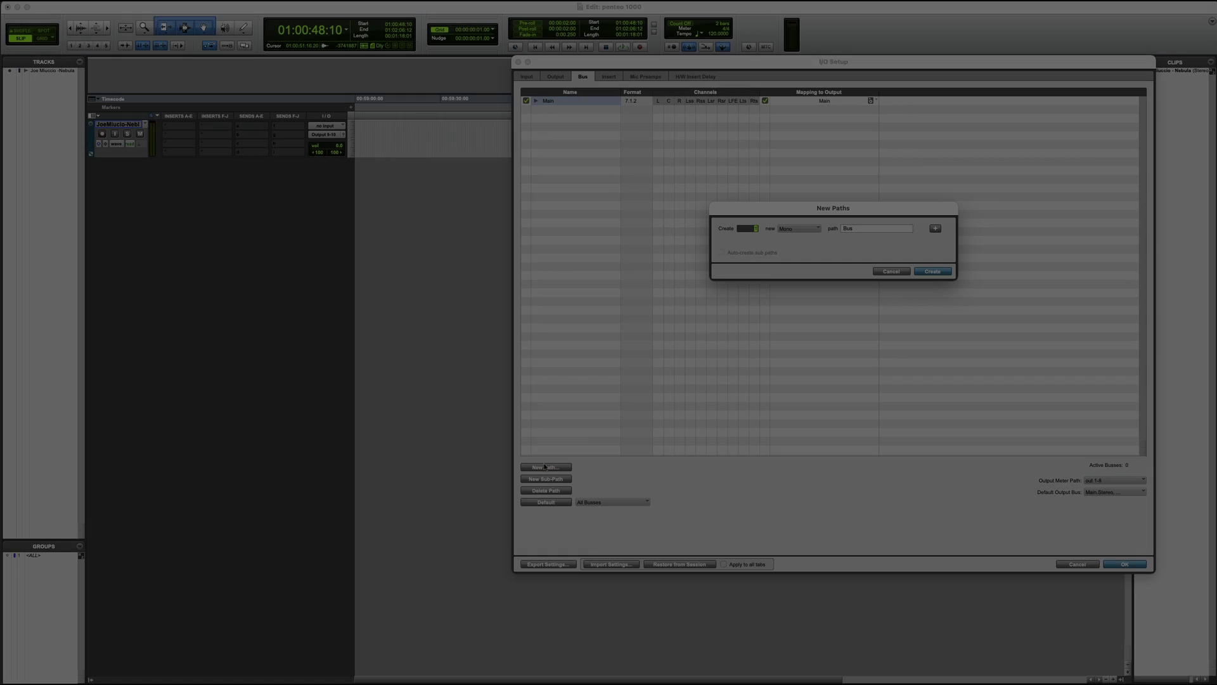
Create the Penteo Output bus in 3rd Order Ambisonics format
{"action": "left_click", "coordinate": [799, 229]}
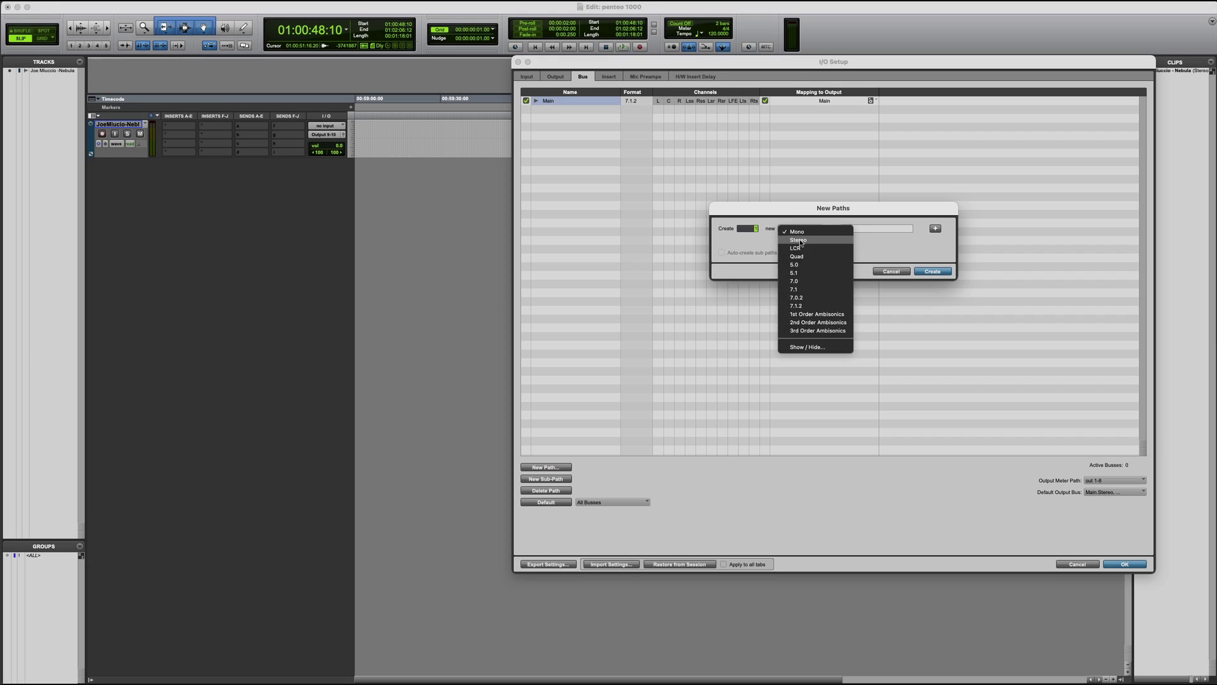
{"action": "left_click", "coordinate": [806, 329]}
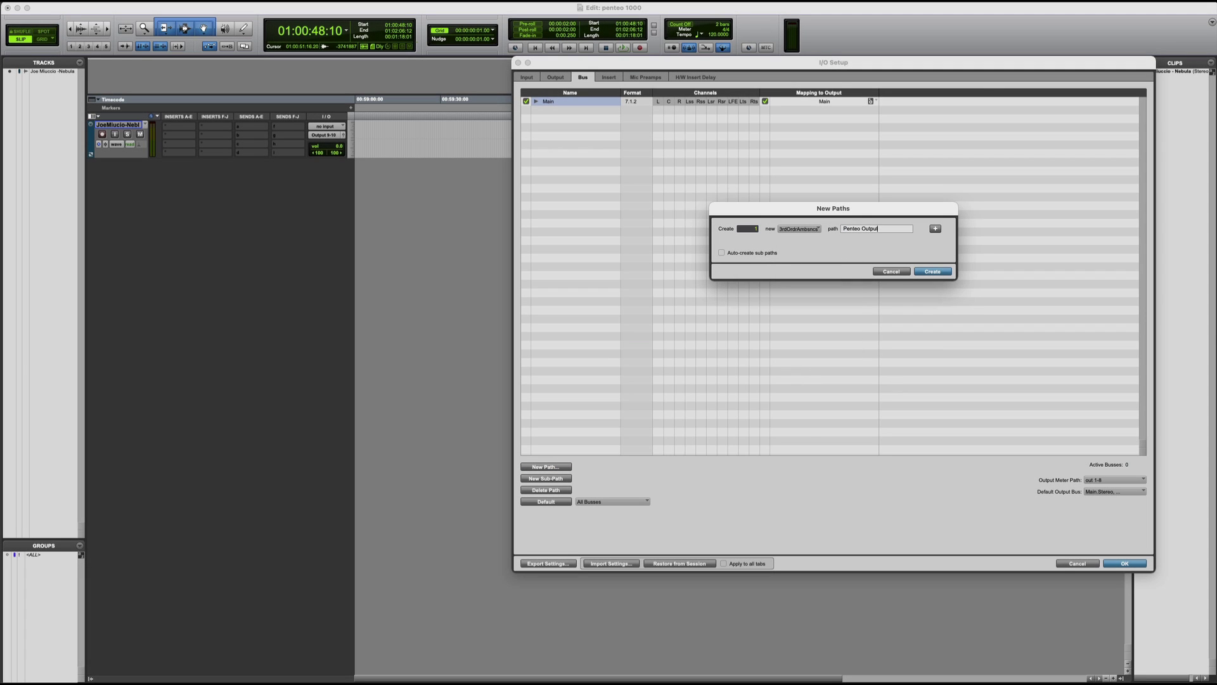
{"action": "key", "text": "Return"}
Add stereo Penteo Height sub-paths to the Penteo Output bus
{"action": "left_click", "coordinate": [561, 110]}
{"action": "left_click", "coordinate": [546, 478]}
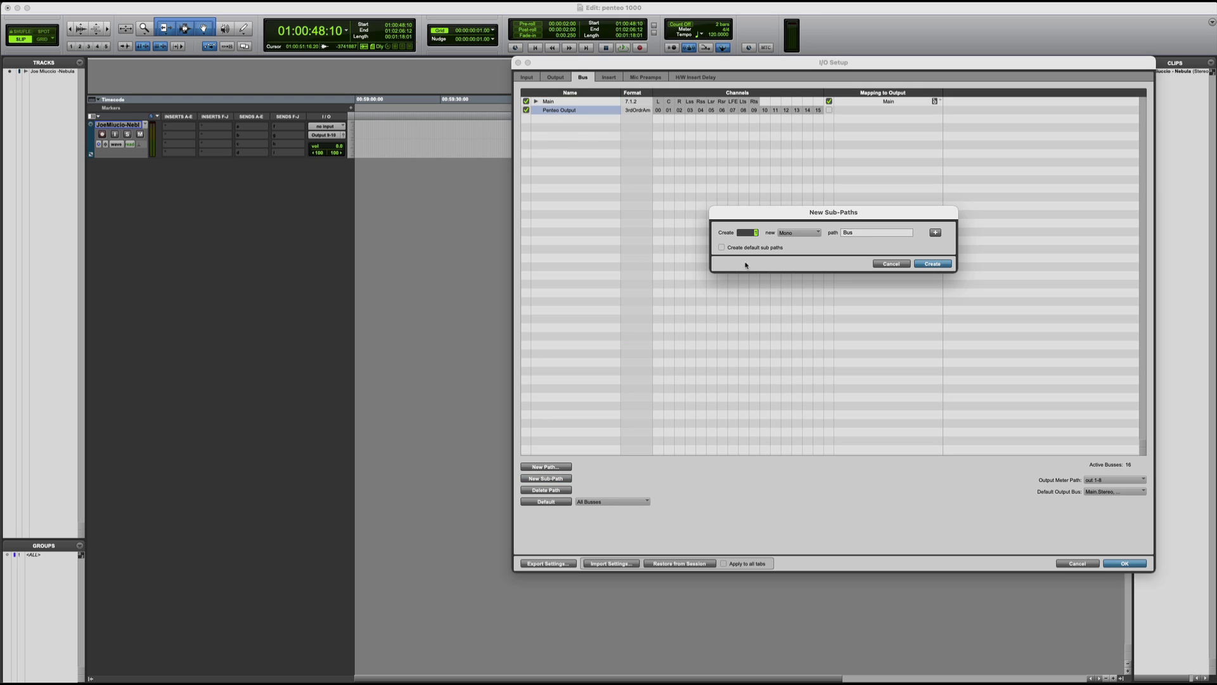
{"action": "left_click", "coordinate": [793, 233]}
{"action": "left_click", "coordinate": [787, 244]}
{"action": "type", "text": "Penteo"}
{"action": "key", "text": "Return"}
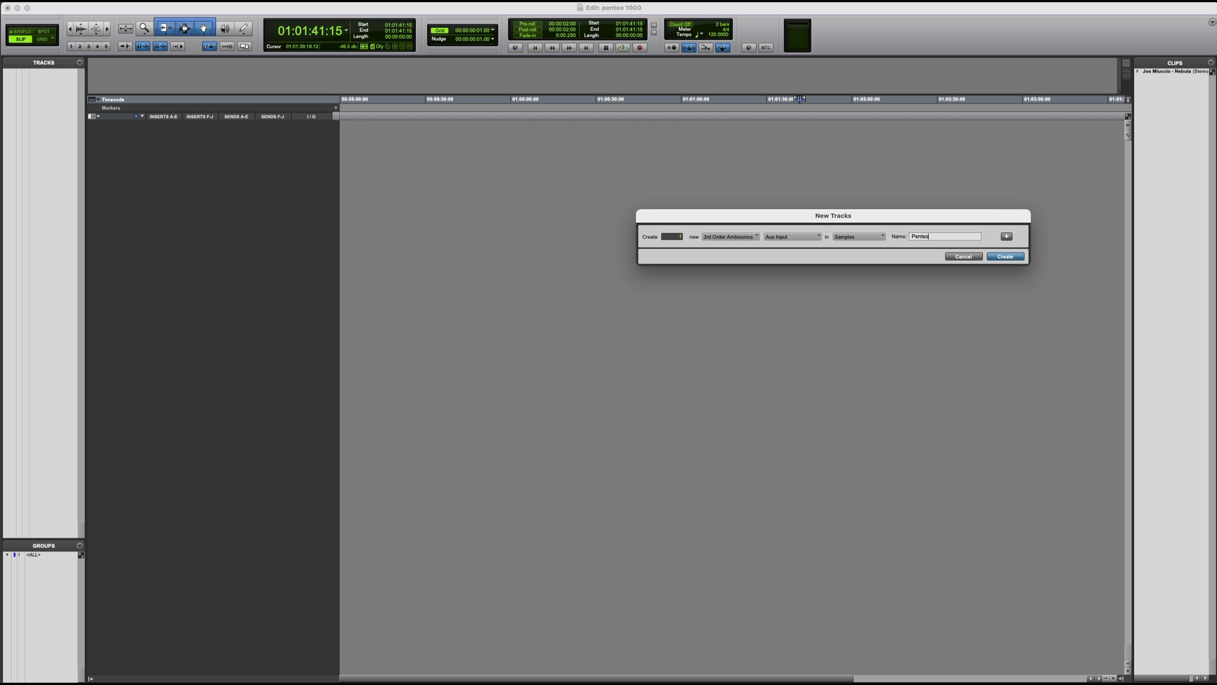
Add a second new track, stereo, named 'Penteo Upmix'
{"action": "left_click", "coordinate": [1006, 237]}
{"action": "left_click", "coordinate": [729, 252]}
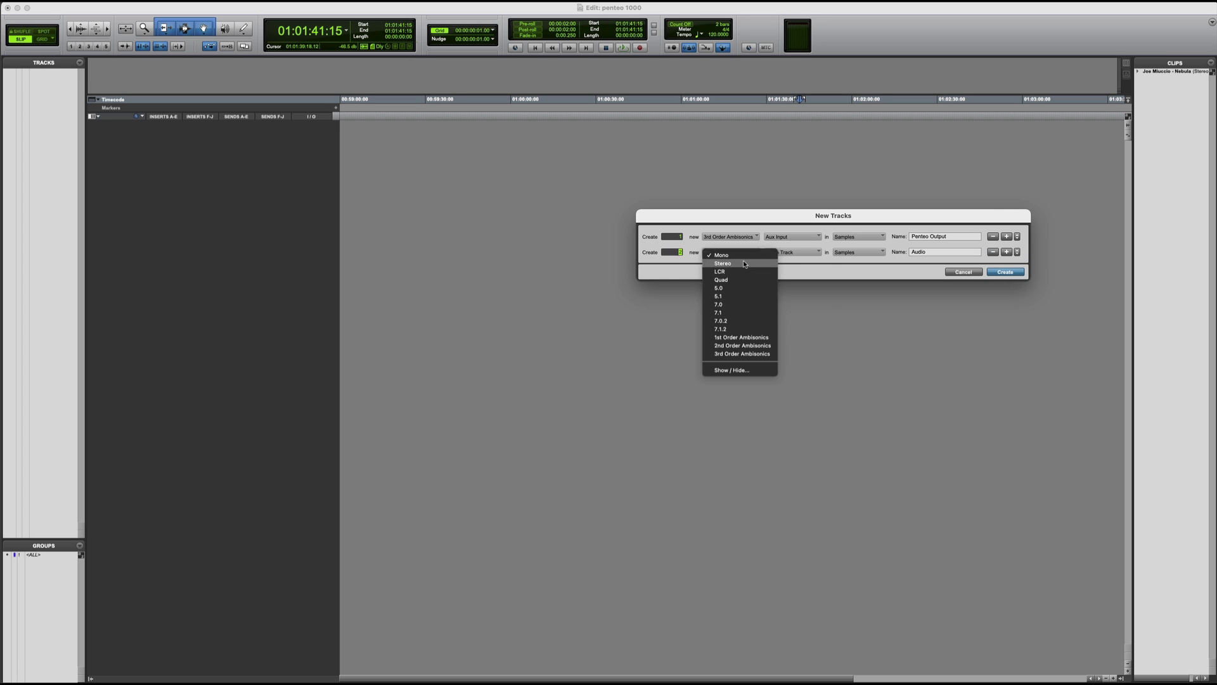
{"action": "left_click", "coordinate": [716, 260]}
{"action": "left_click", "coordinate": [914, 251]}
{"action": "type", "text": "Penteo Upmix"}
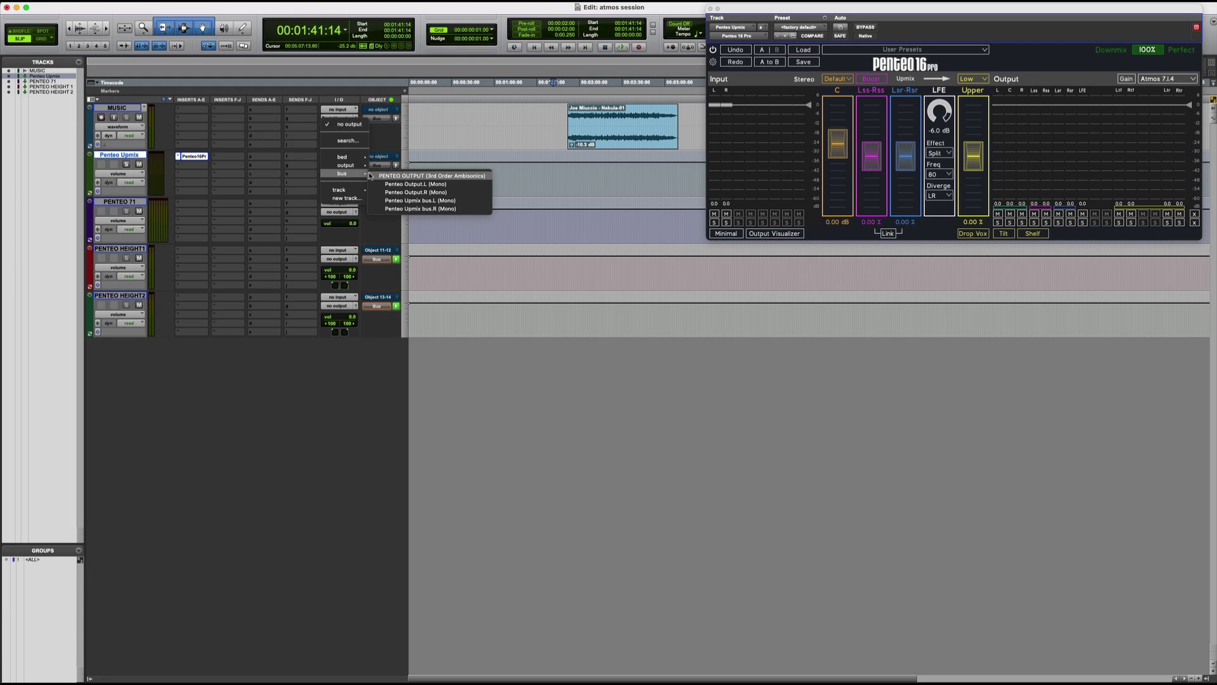
Route Penteo Upmix to the Penteo Output bus, and PENTEO 71 from its bus to the 7.1 bed
{"action": "left_click", "coordinate": [388, 178]}
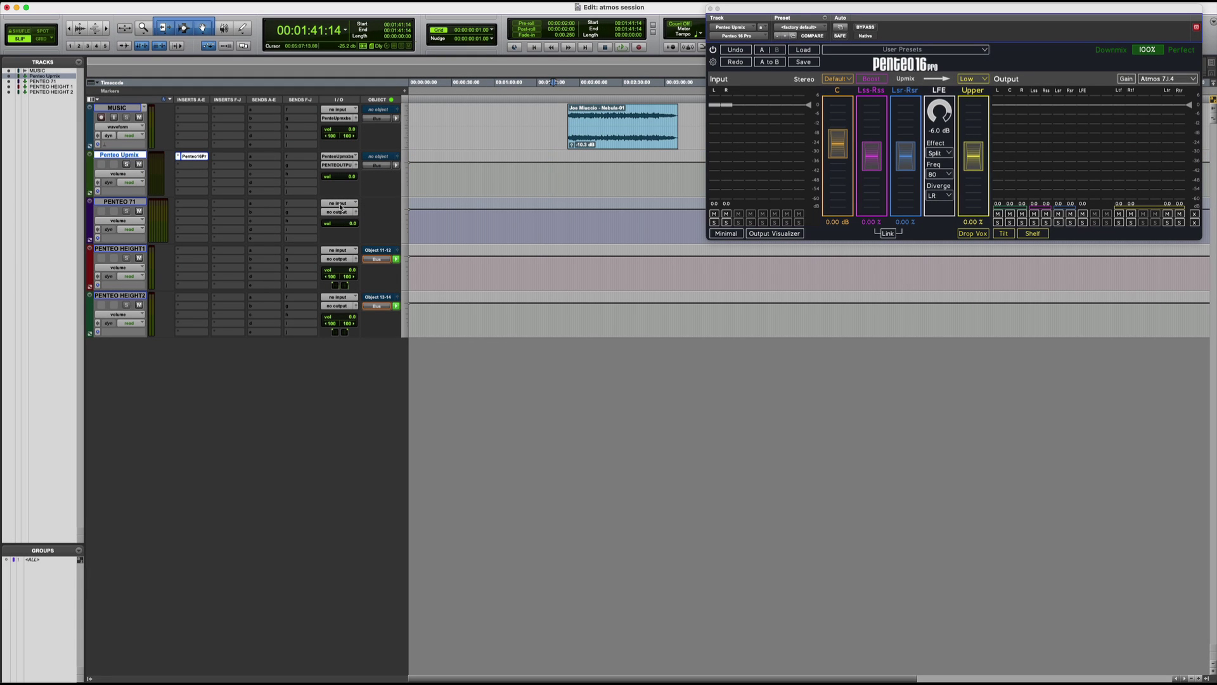
{"action": "left_click", "coordinate": [341, 204]}
{"action": "left_click", "coordinate": [381, 206]}
{"action": "left_click", "coordinate": [340, 212]}
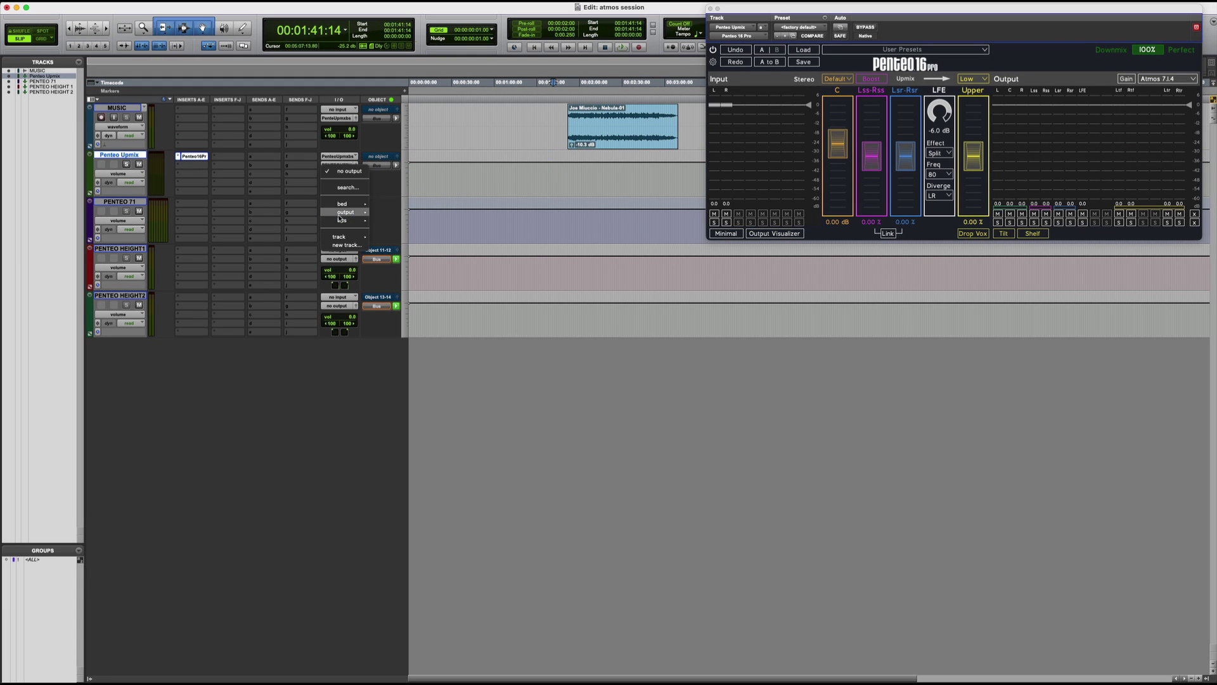
{"action": "mouse_move", "coordinate": [343, 203]}
{"action": "left_click", "coordinate": [385, 206]}
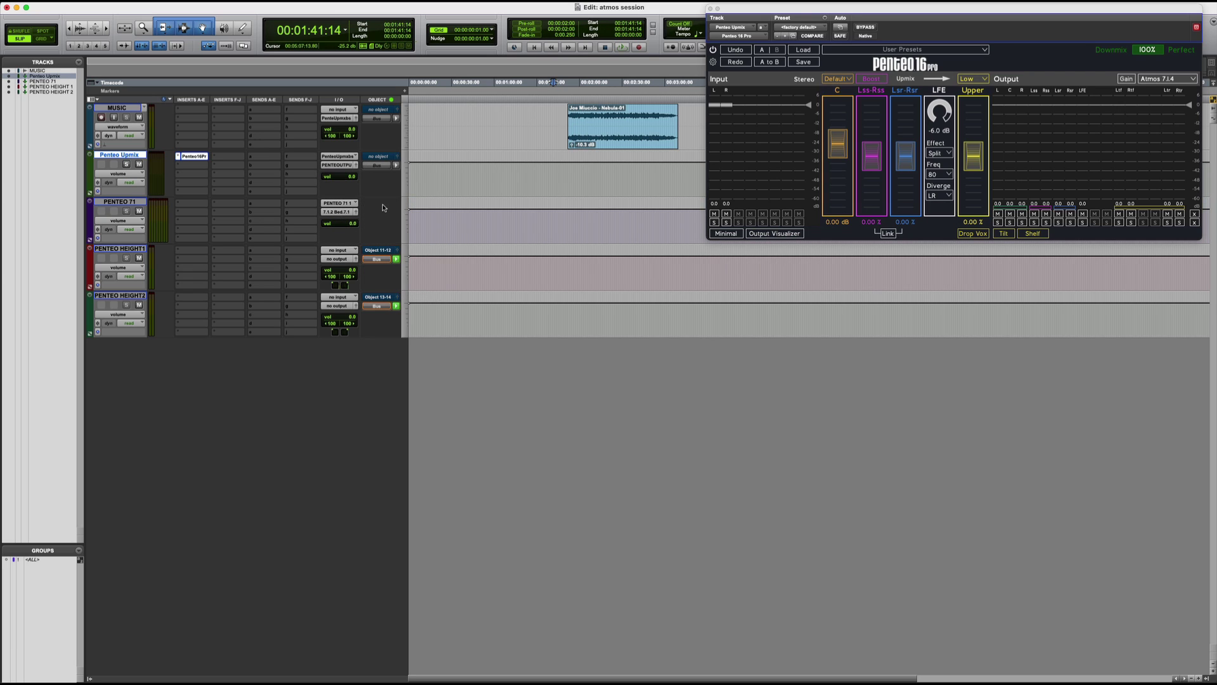
Feed PENTEO HEIGHT1 from its bus on Object 11-12 and assign PENTEO HEIGHT2 to Object 13-14
{"action": "left_click", "coordinate": [339, 251]}
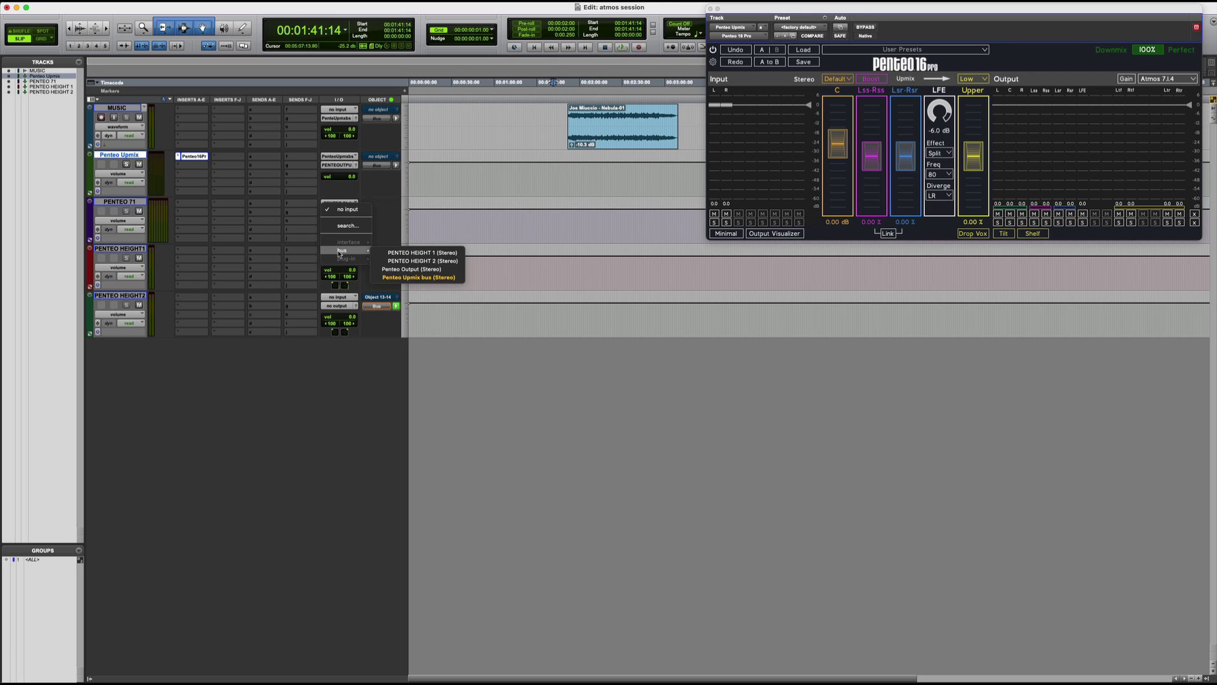
{"action": "left_click", "coordinate": [385, 253]}
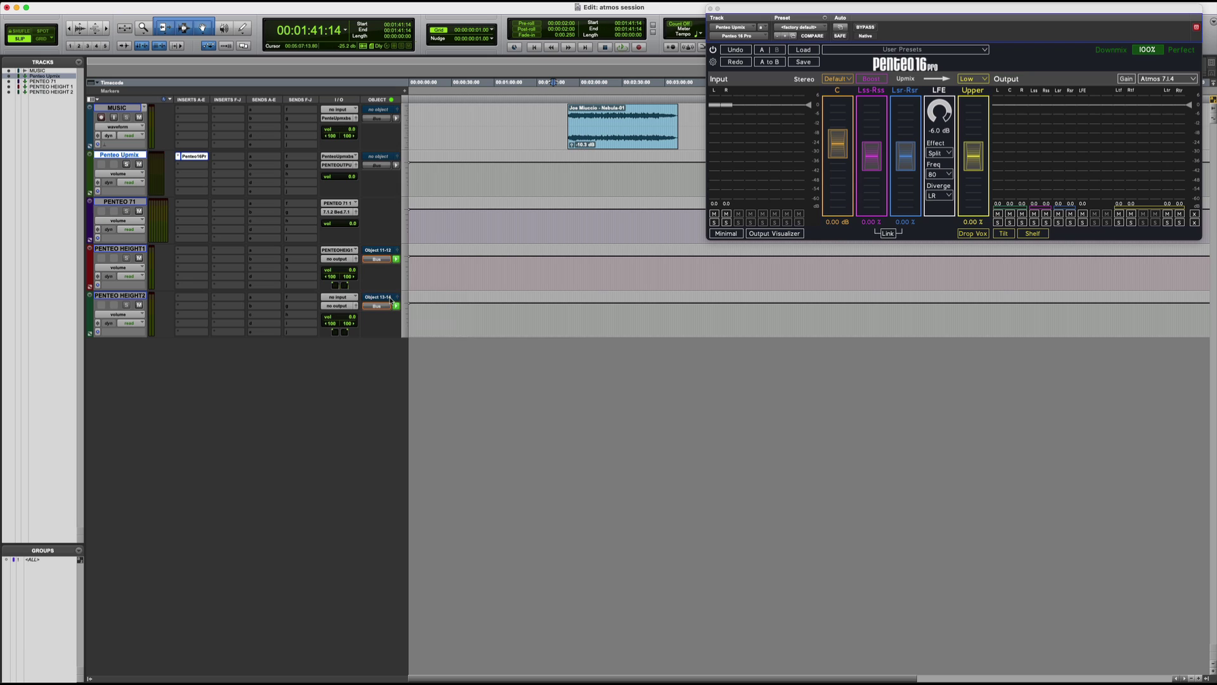
{"action": "left_click", "coordinate": [382, 261]}
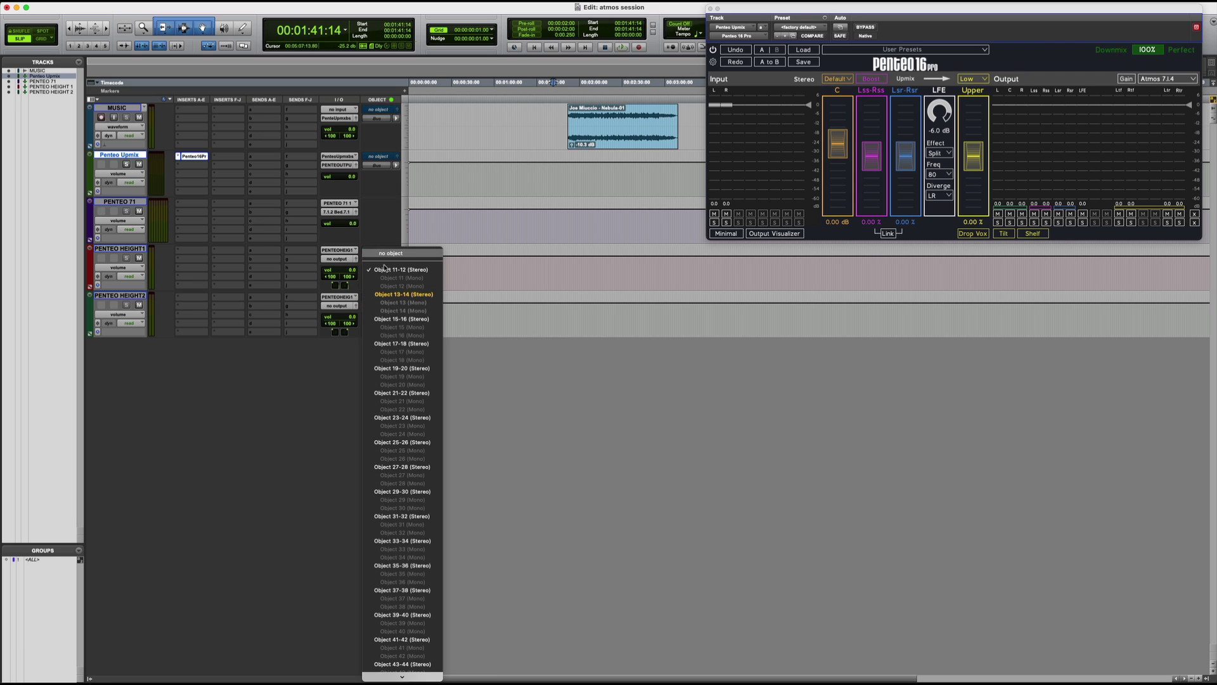
{"action": "left_click", "coordinate": [385, 269]}
{"action": "left_click", "coordinate": [384, 298]}
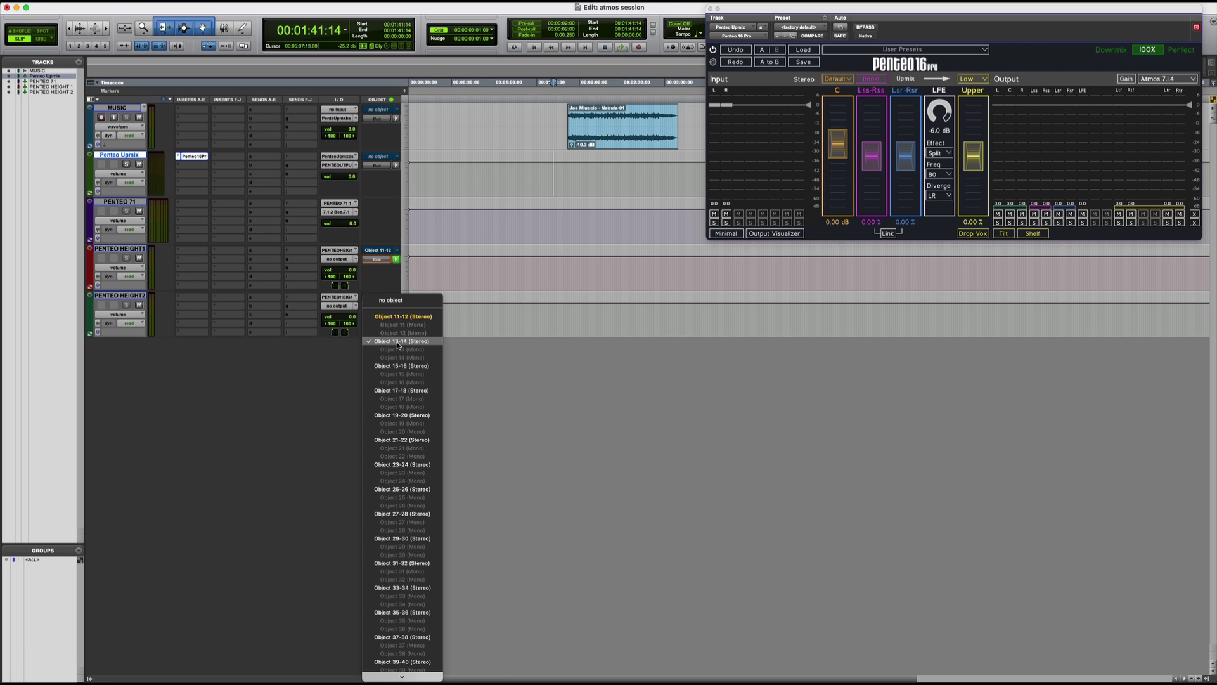
{"action": "left_click", "coordinate": [398, 342]}
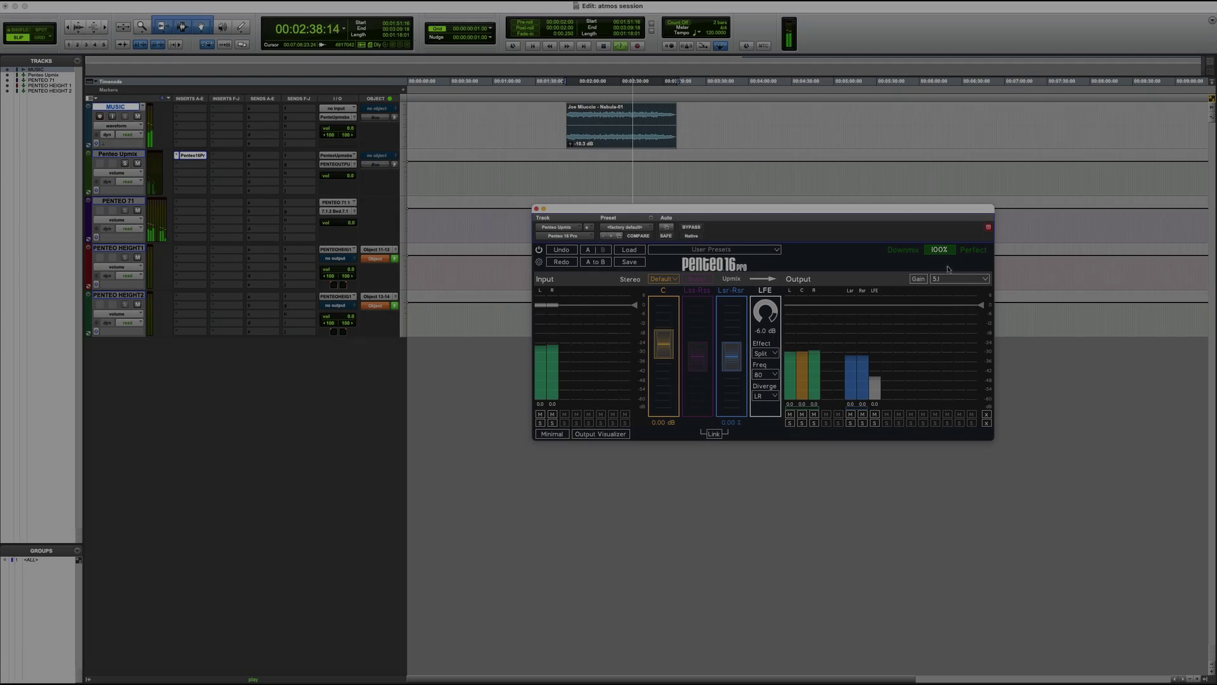
Choose Atmos 7.1.4 from Penteo 16 Pro's output format list
{"action": "left_click", "coordinate": [956, 279]}
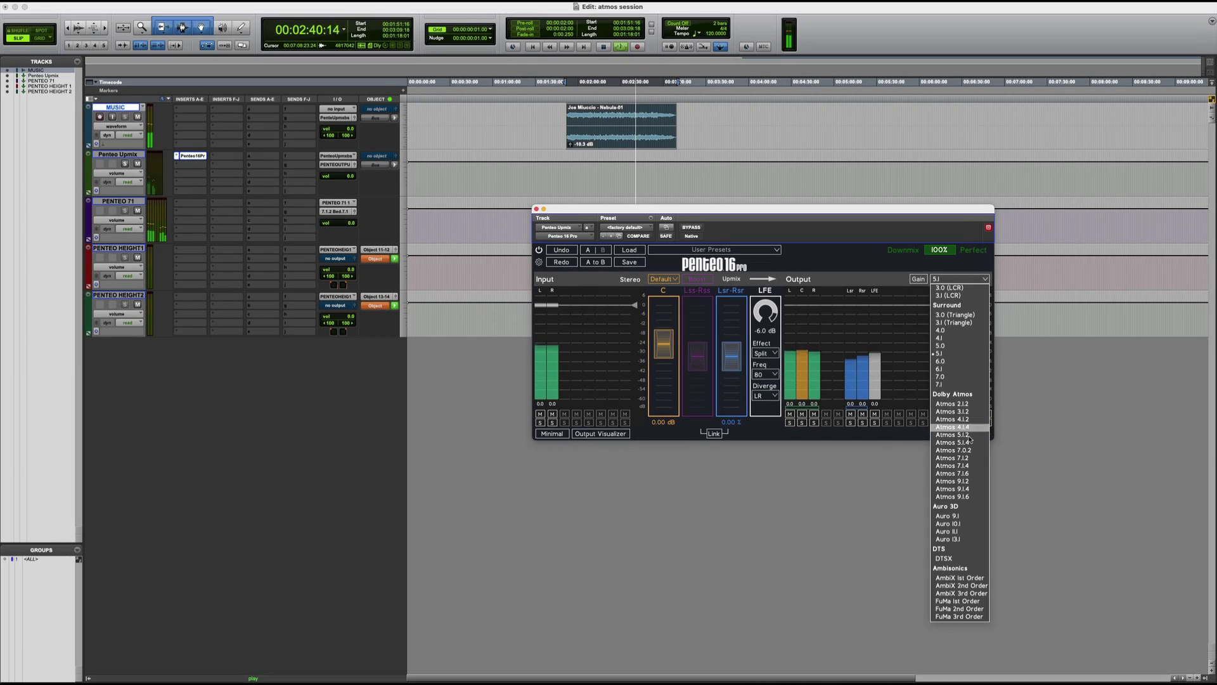
{"action": "left_click", "coordinate": [960, 466]}
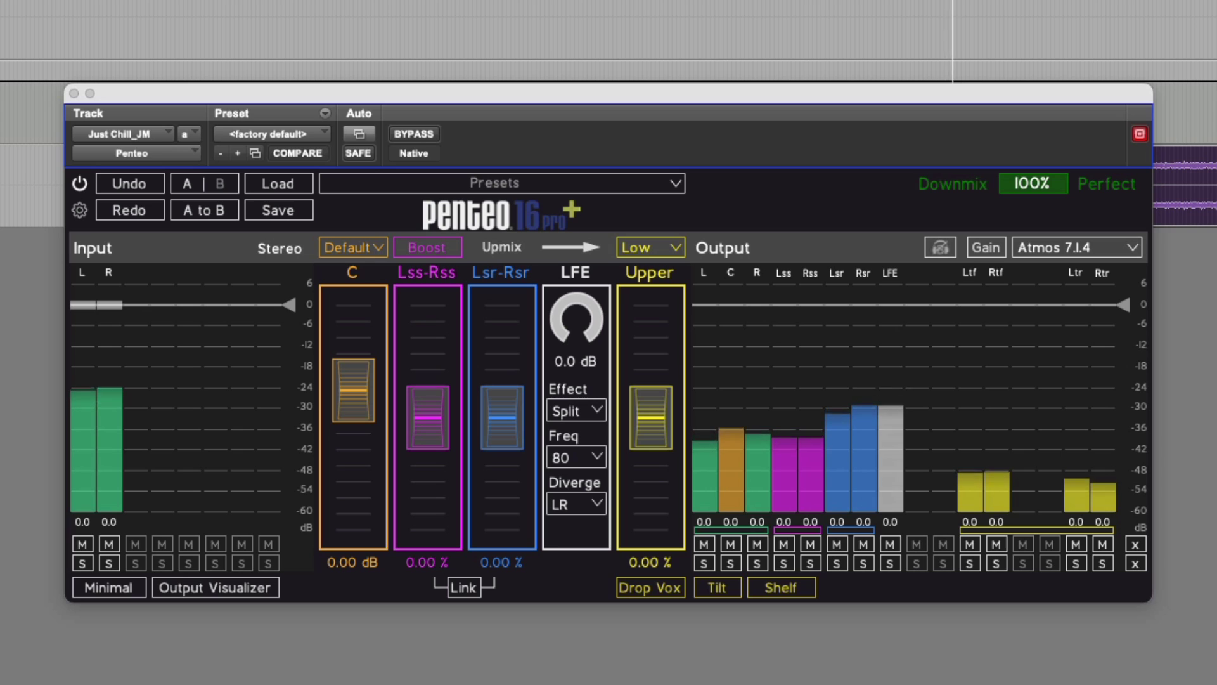
Enable binaural rendering in Penteo's settings and turn on headphone monitoring
{"action": "left_click", "coordinate": [80, 211]}
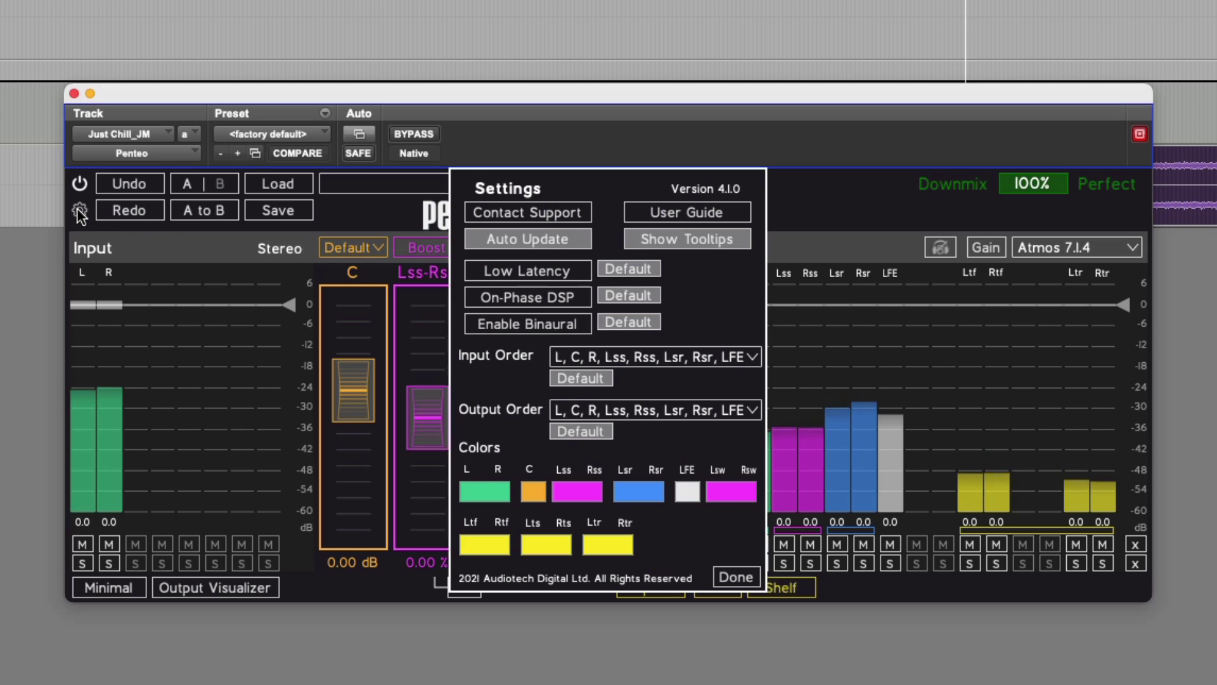
{"action": "left_click", "coordinate": [523, 317]}
{"action": "left_click", "coordinate": [738, 577]}
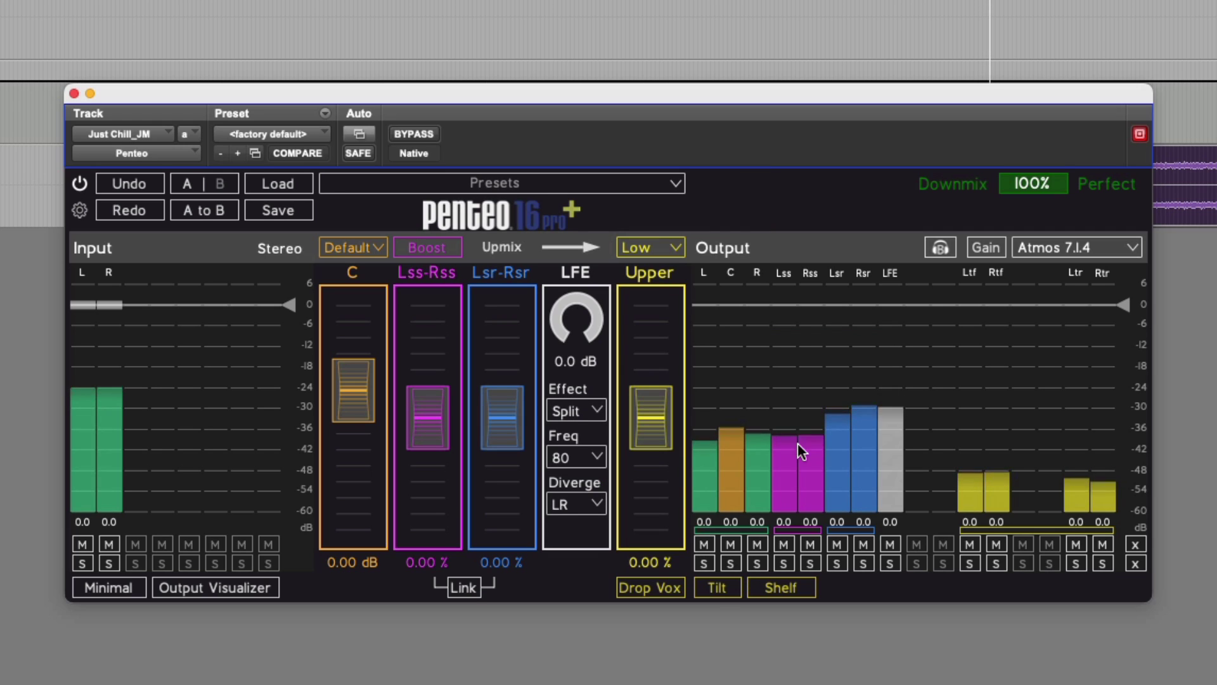
{"action": "left_click", "coordinate": [942, 249]}
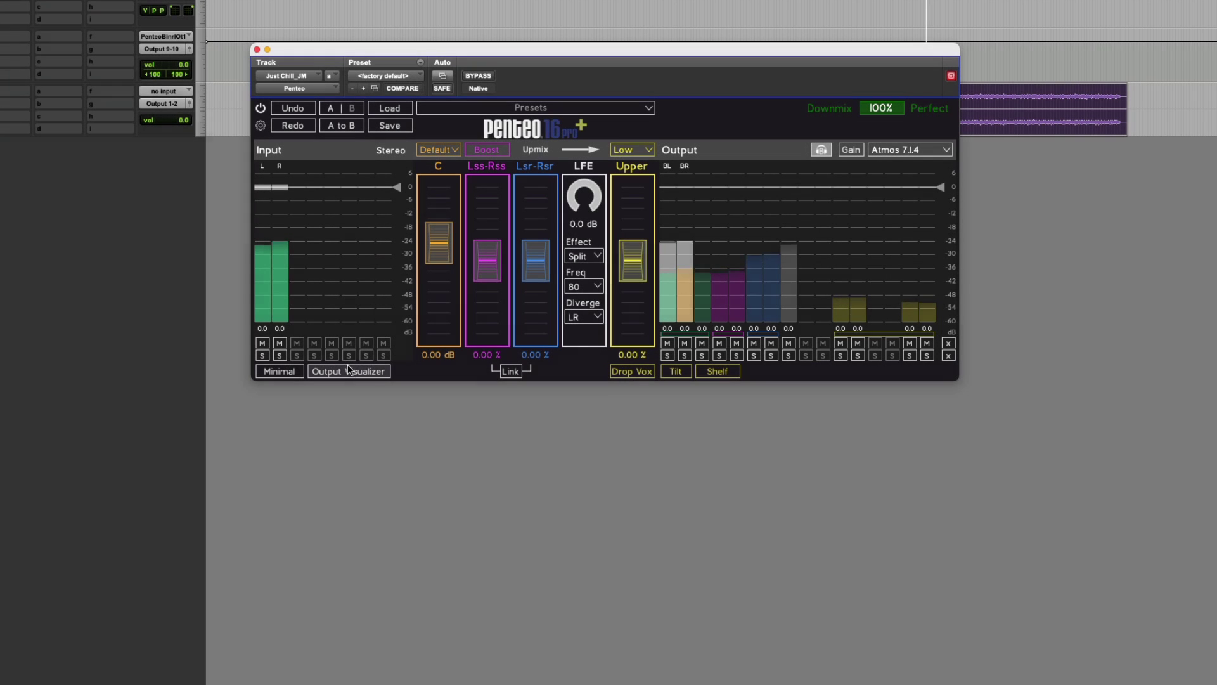
Show the output visualizer and switch its 2D view to the Upper height speakers
{"action": "left_click", "coordinate": [216, 587]}
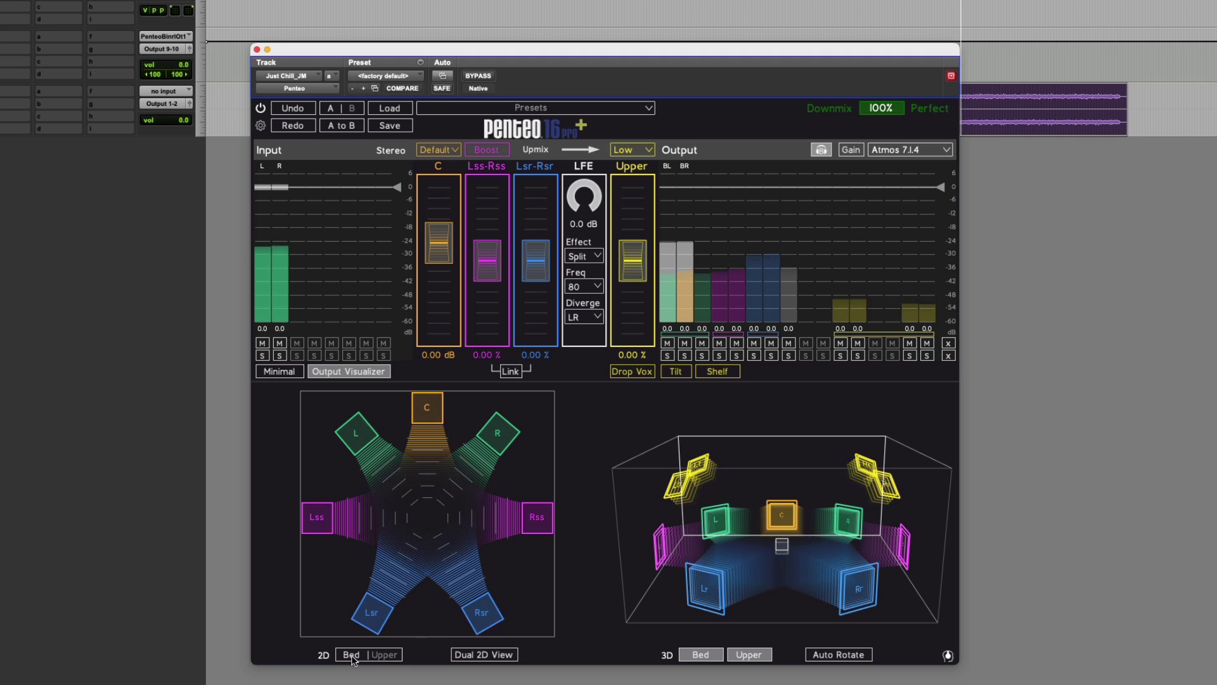
{"action": "left_click", "coordinate": [381, 656]}
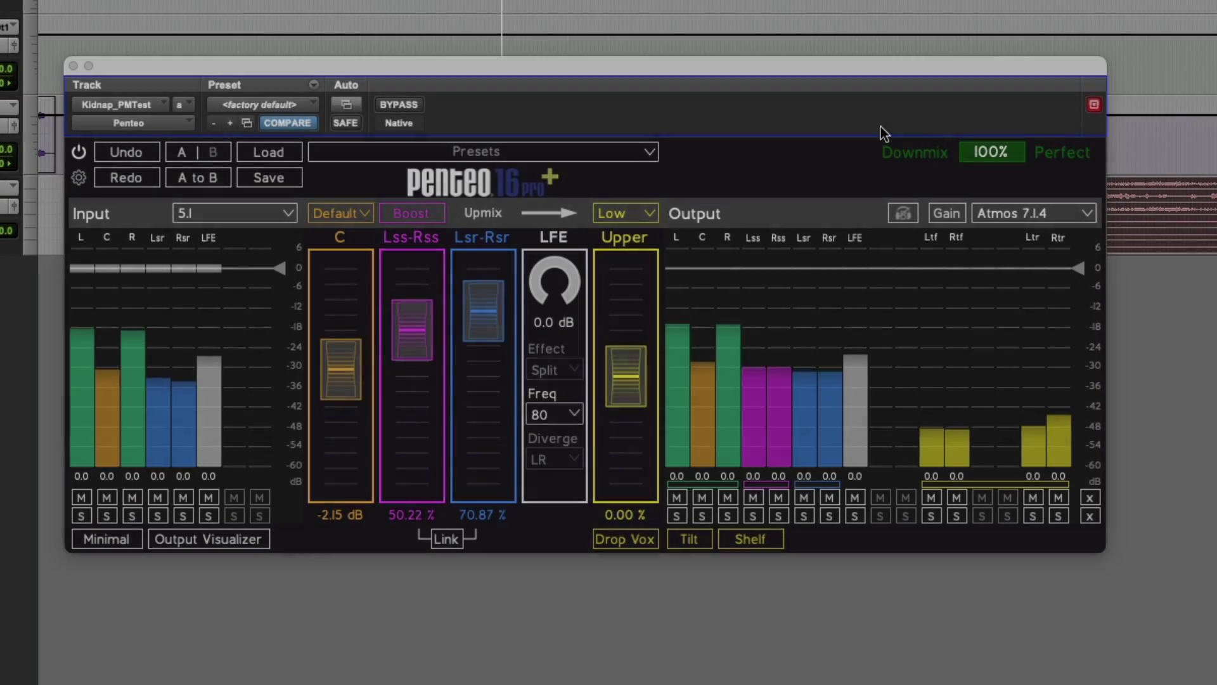
Lower Lss-Rss and the centre to -0.18 dB, and raise the Upper height level
{"action": "left_click_drag", "start_coordinate": [866, 71], "coordinate": [888, 101]}
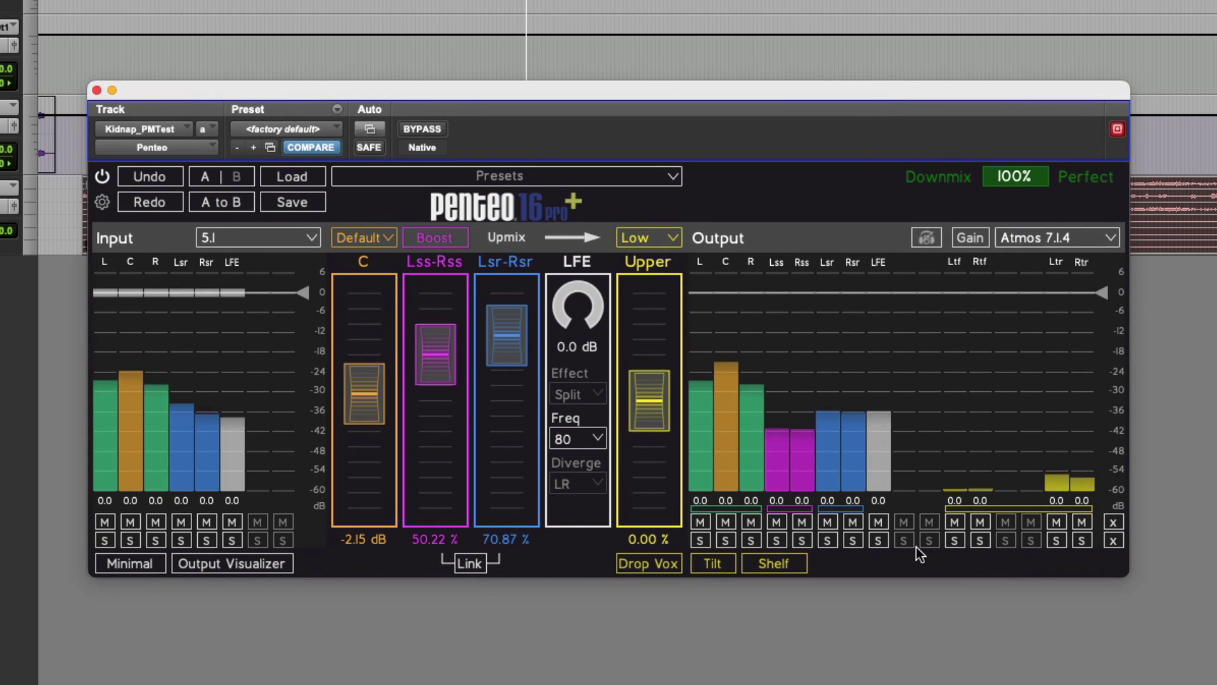
{"action": "left_click_drag", "start_coordinate": [440, 364], "coordinate": [362, 368]}
{"action": "left_click_drag", "start_coordinate": [493, 339], "coordinate": [503, 333]}
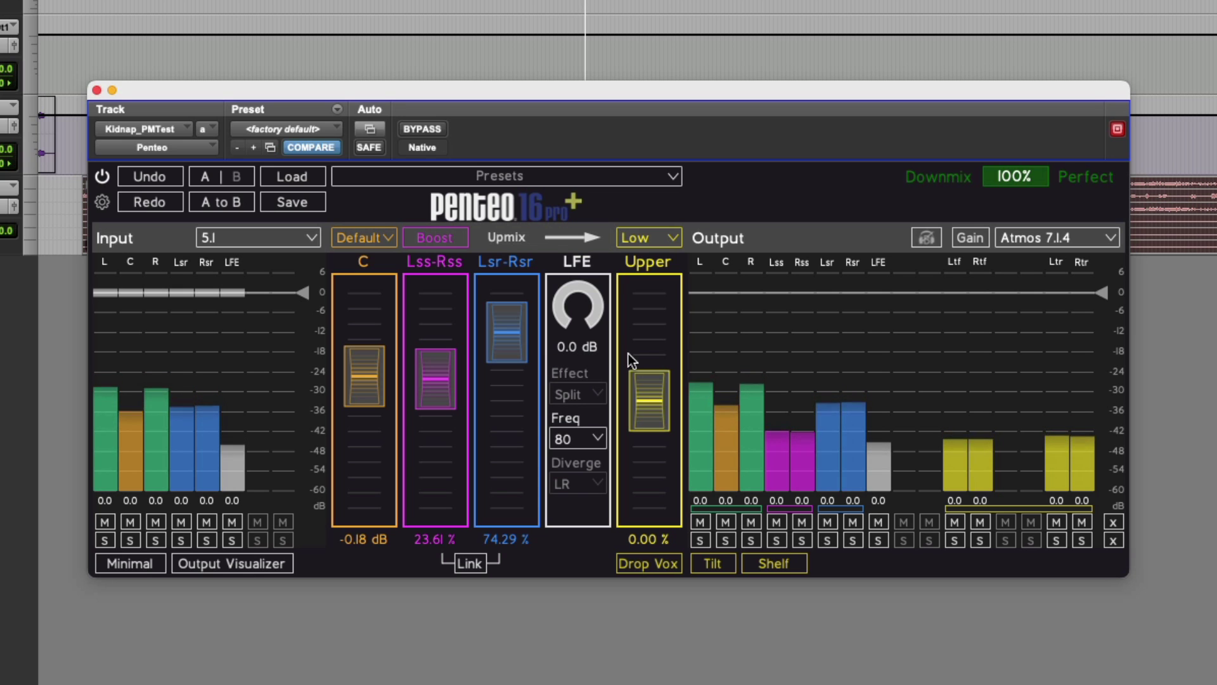
{"action": "left_click_drag", "start_coordinate": [648, 390], "coordinate": [639, 344]}
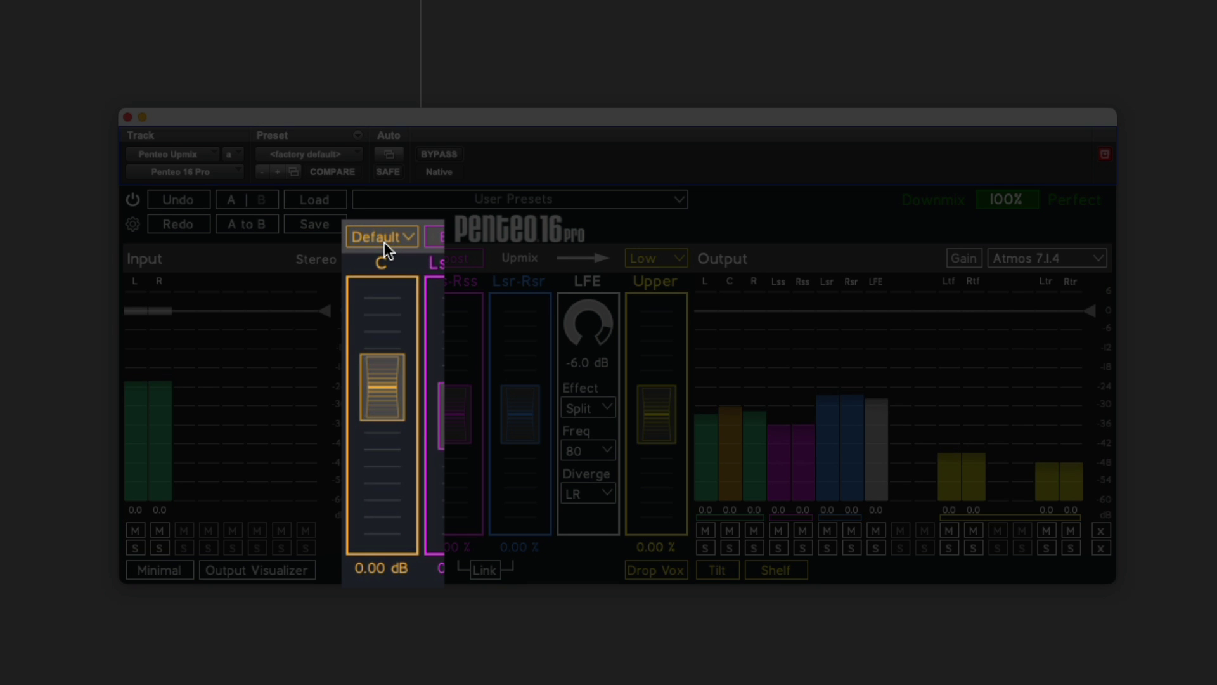
Change Penteo's centre channel mode from Default to Discrete
{"action": "left_click", "coordinate": [384, 242]}
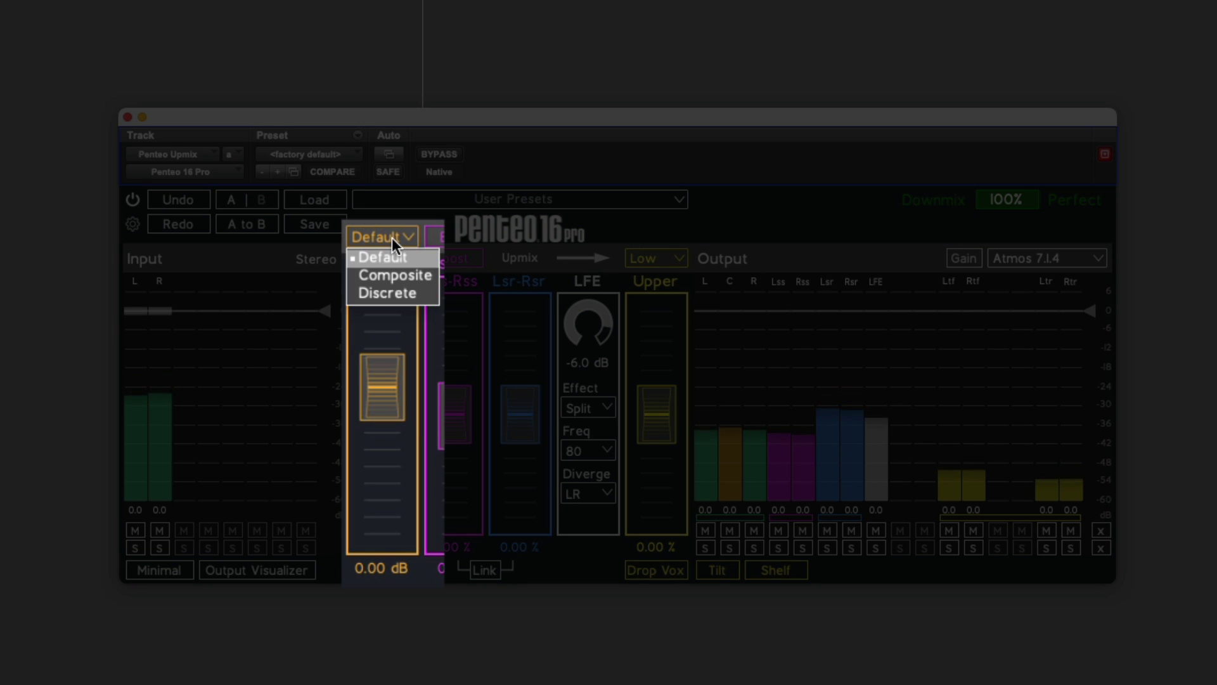
{"action": "left_click", "coordinate": [418, 295]}
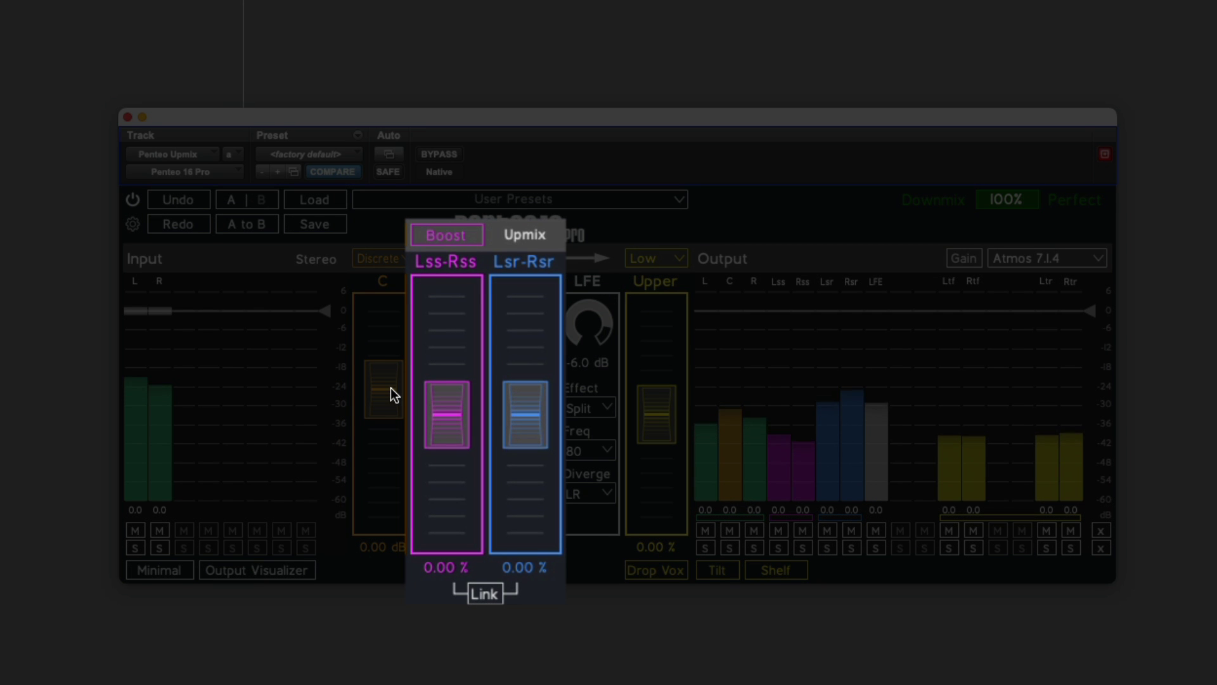
Set Lss-Rss side surrounds to 48.02% and Lsr-Rsr rear surrounds to 43.70%
{"action": "left_click_drag", "start_coordinate": [453, 406], "coordinate": [518, 351]}
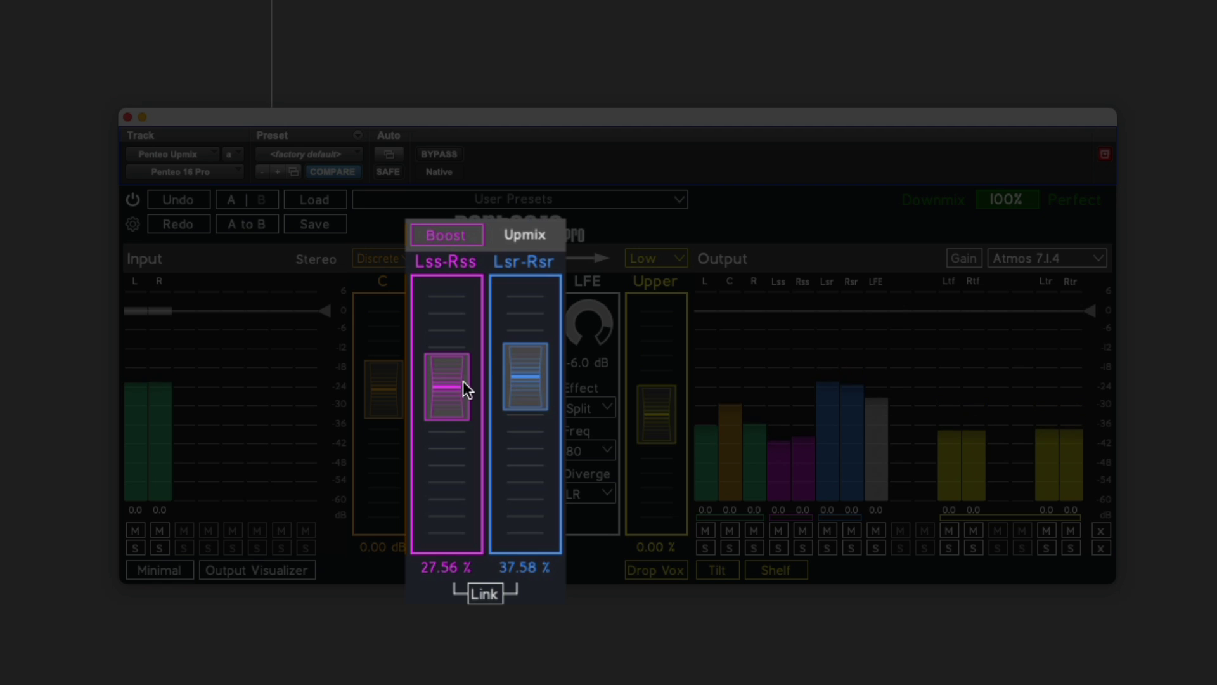
{"action": "mouse_move", "coordinate": [463, 381]}
{"action": "left_mouse_down"}
{"action": "mouse_move", "coordinate": [451, 446]}
{"action": "mouse_move", "coordinate": [458, 373]}
{"action": "left_mouse_up"}
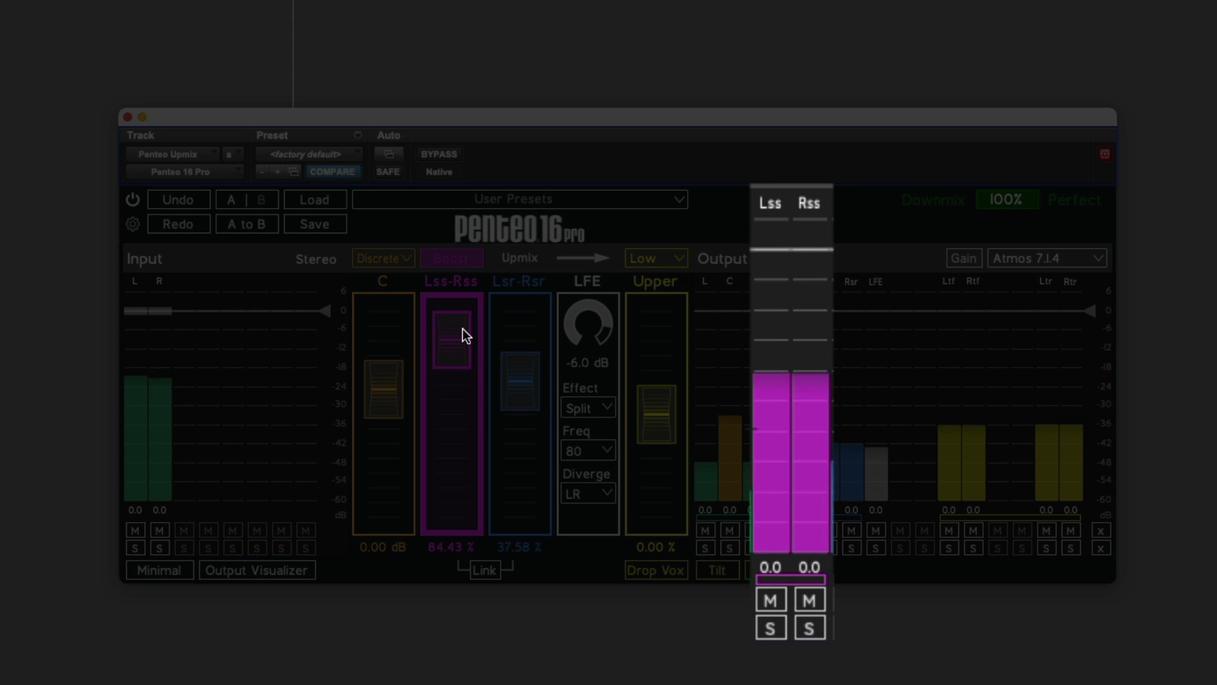
{"action": "left_click_drag", "start_coordinate": [463, 329], "coordinate": [459, 396]}
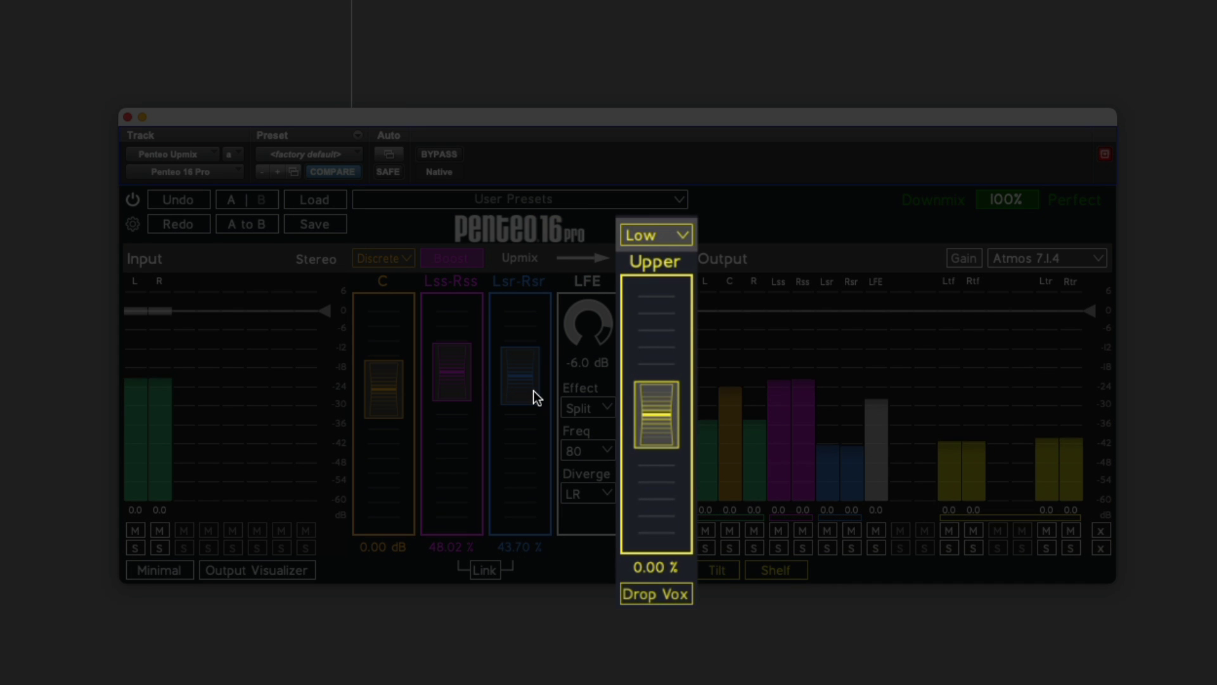
Raise the Upper height fader to 61.71%, leaving the lift mode on Low
{"action": "left_click_drag", "start_coordinate": [654, 411], "coordinate": [664, 315]}
{"action": "mouse_move", "coordinate": [652, 380]}
{"action": "left_mouse_down"}
{"action": "mouse_move", "coordinate": [648, 395]}
{"action": "mouse_move", "coordinate": [650, 341]}
{"action": "mouse_move", "coordinate": [649, 383]}
{"action": "left_mouse_up"}
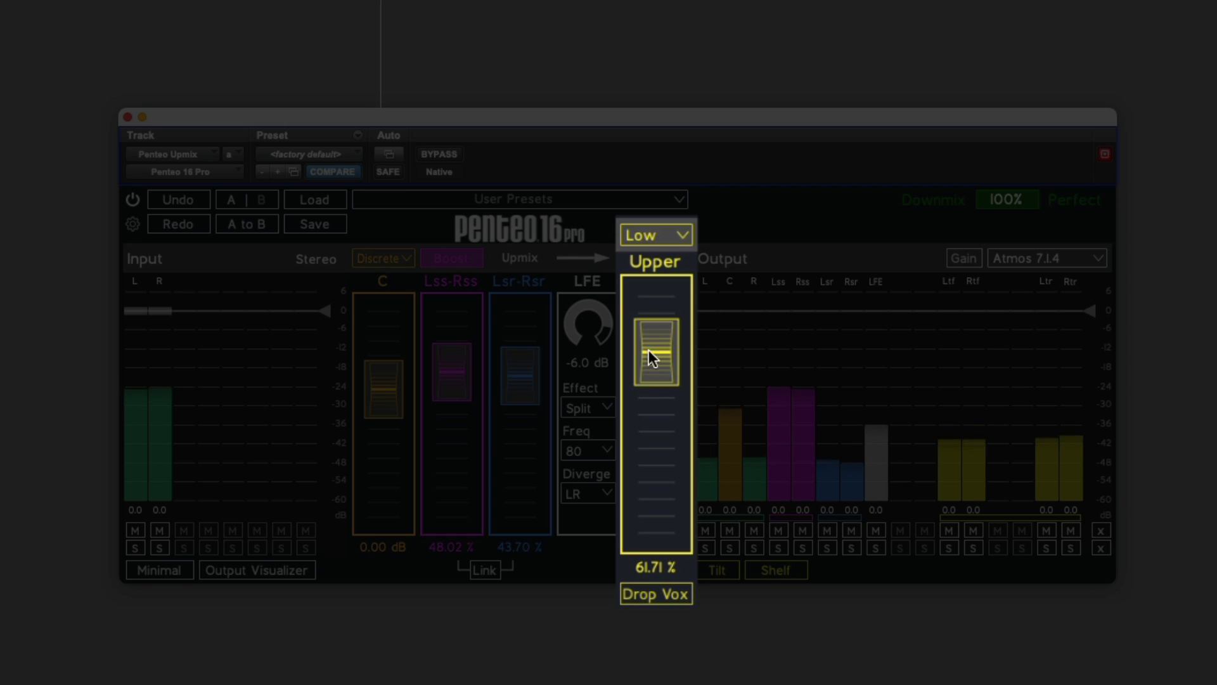
{"action": "left_click", "coordinate": [656, 244]}
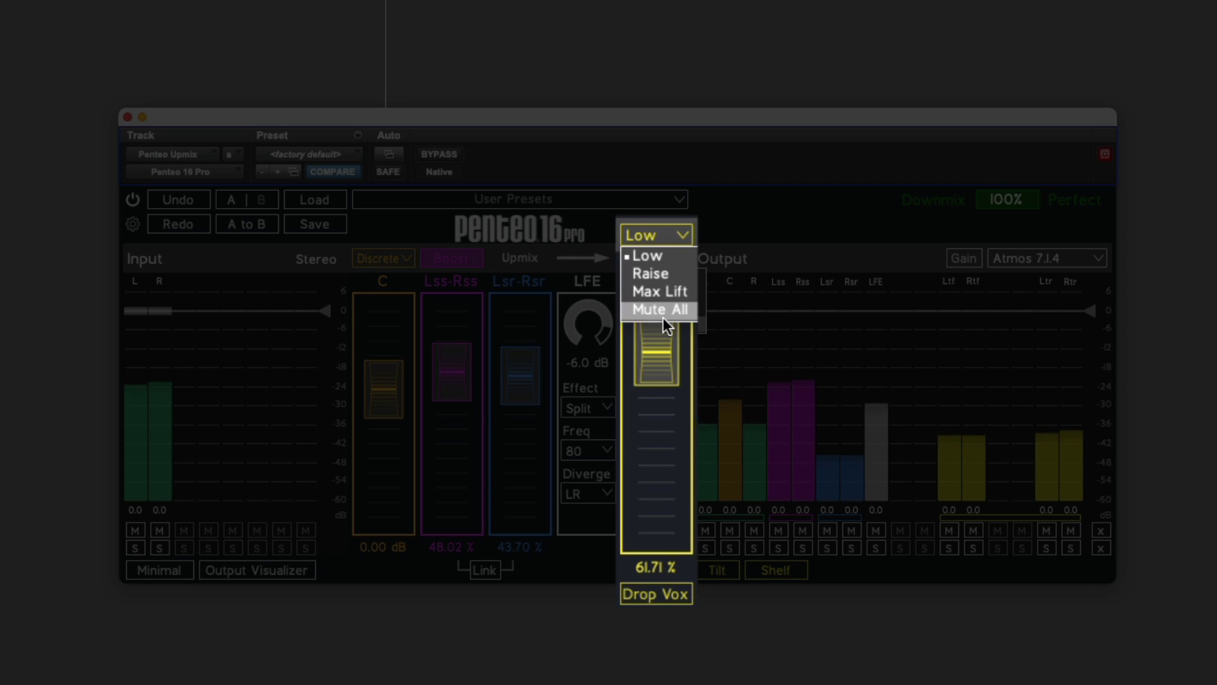
{"action": "left_click", "coordinate": [659, 232]}
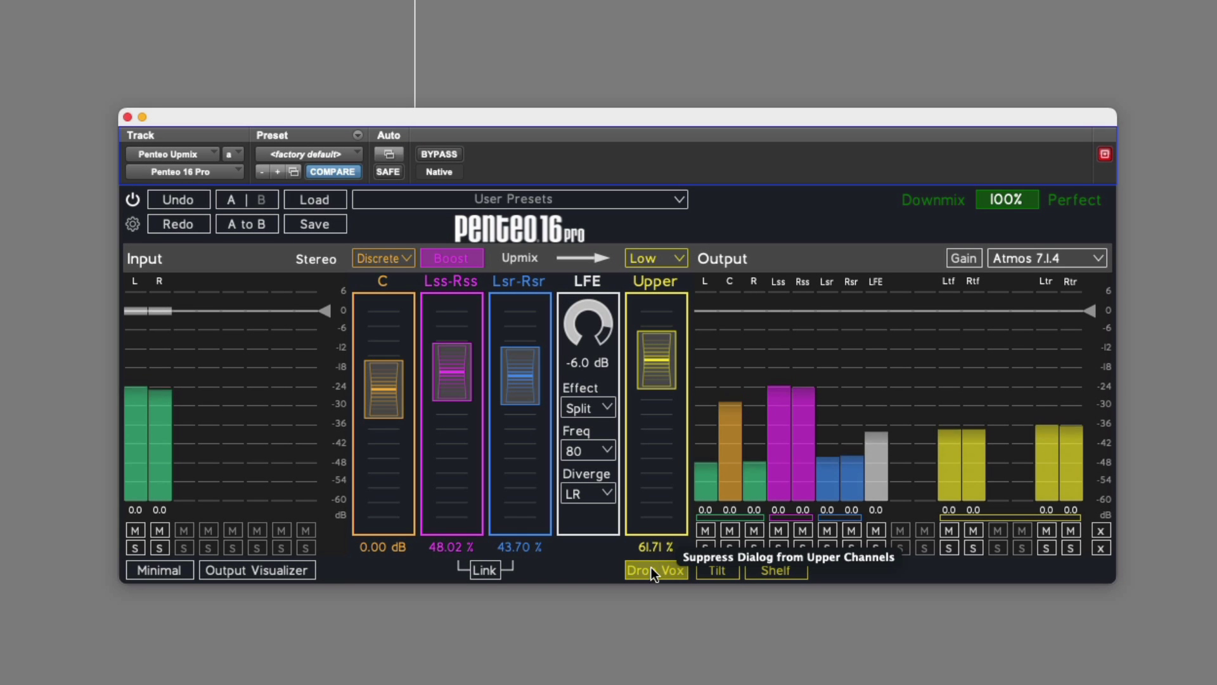
{"action": "left_click", "coordinate": [719, 570]}
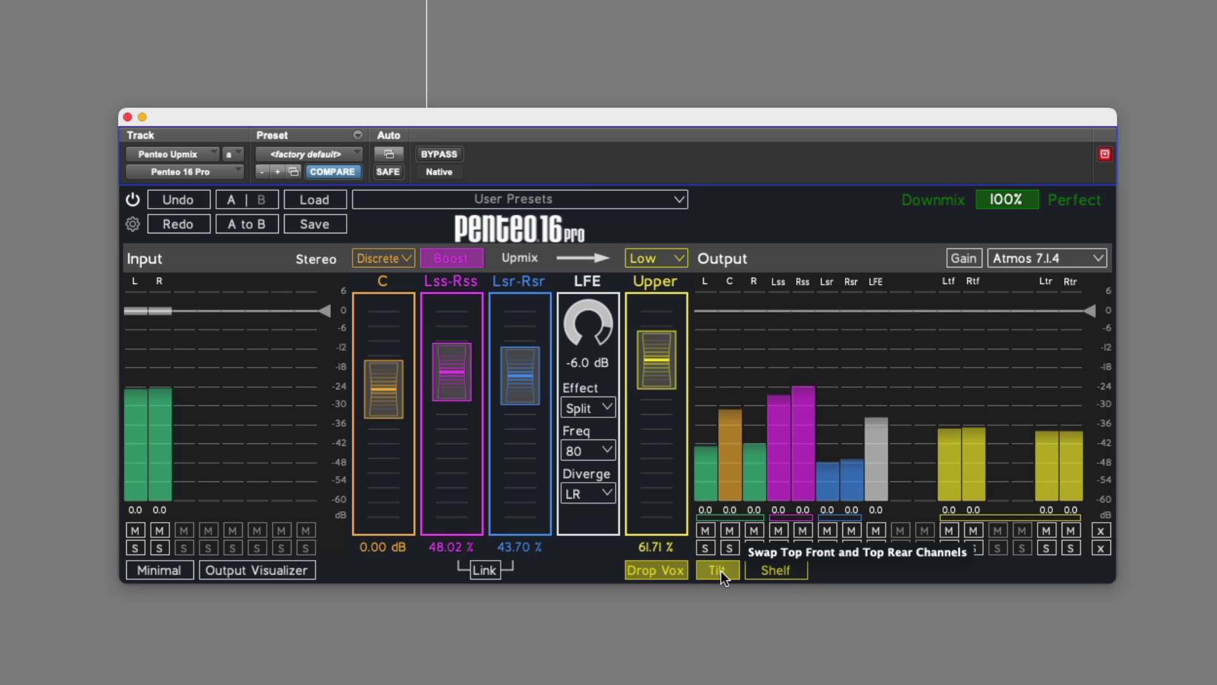
{"action": "left_click", "coordinate": [723, 570]}
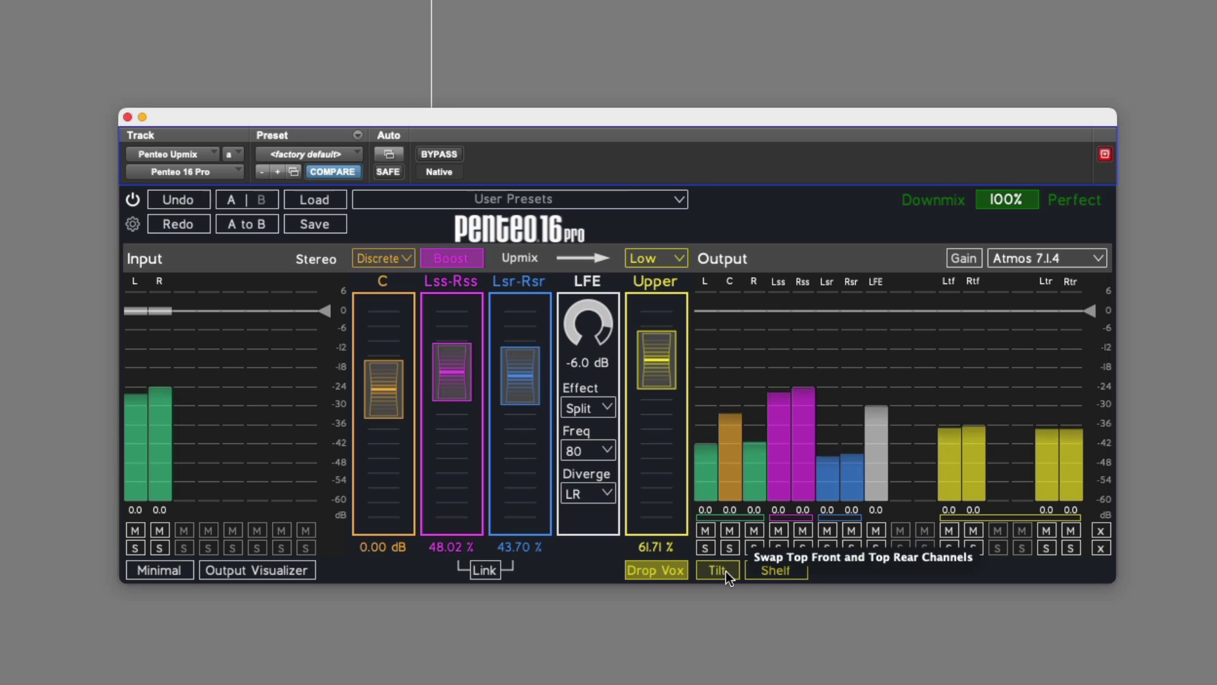
{"action": "left_click", "coordinate": [764, 573]}
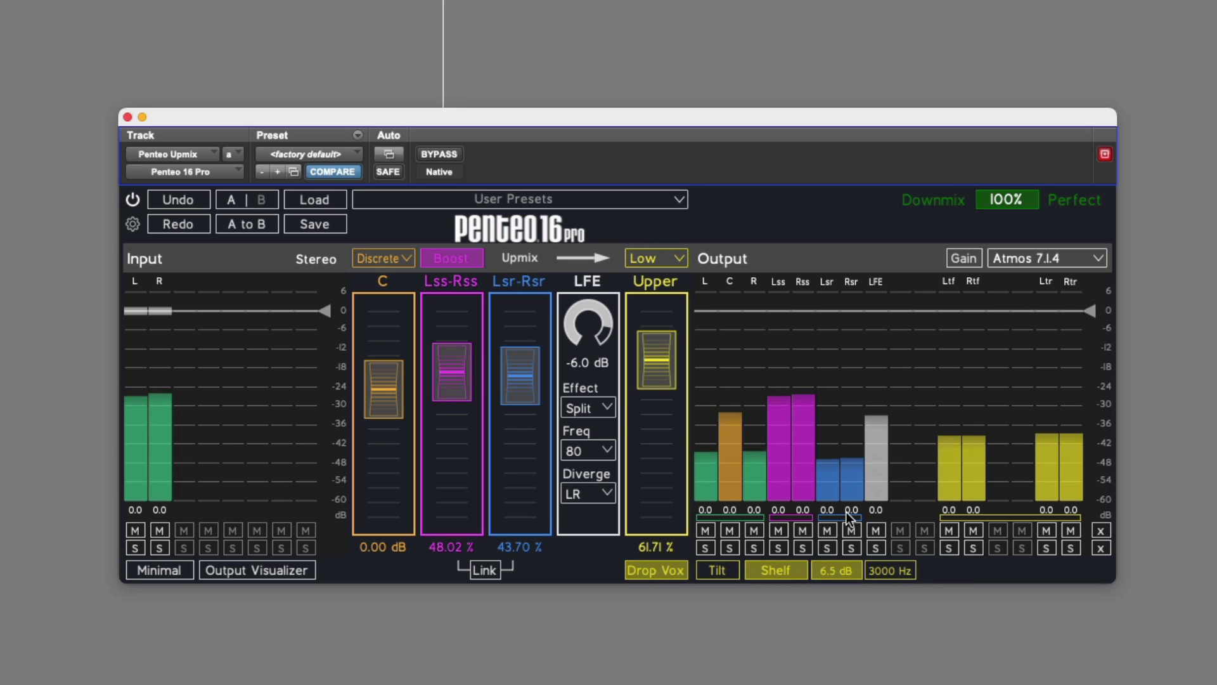
{"action": "left_click_drag", "start_coordinate": [885, 581], "coordinate": [899, 532]}
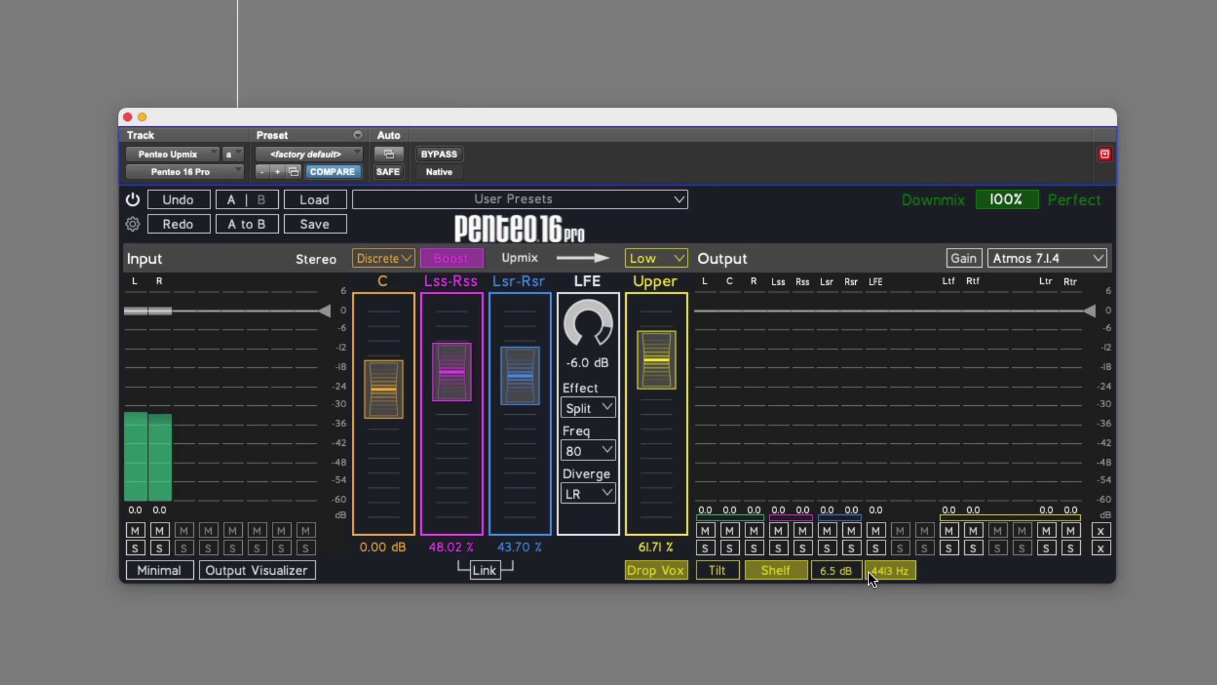
Turn the Upper high shelf EQ off and save the settings as a user preset
{"action": "left_click", "coordinate": [784, 570]}
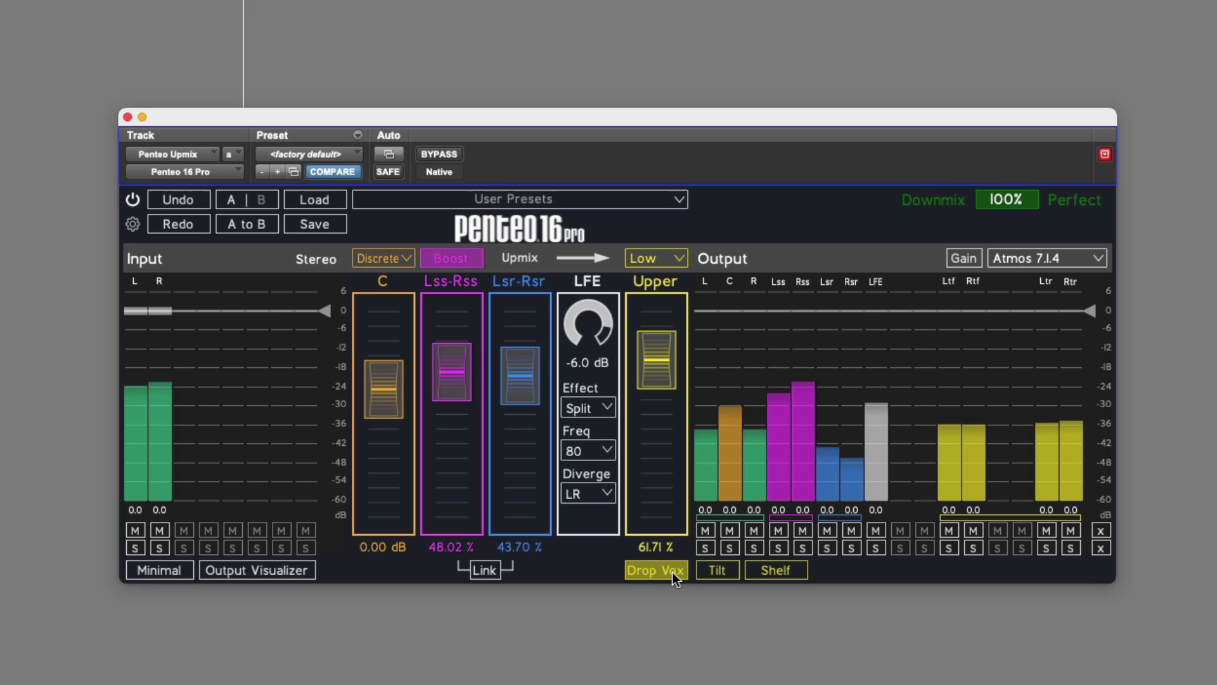
{"action": "left_click", "coordinate": [314, 225]}
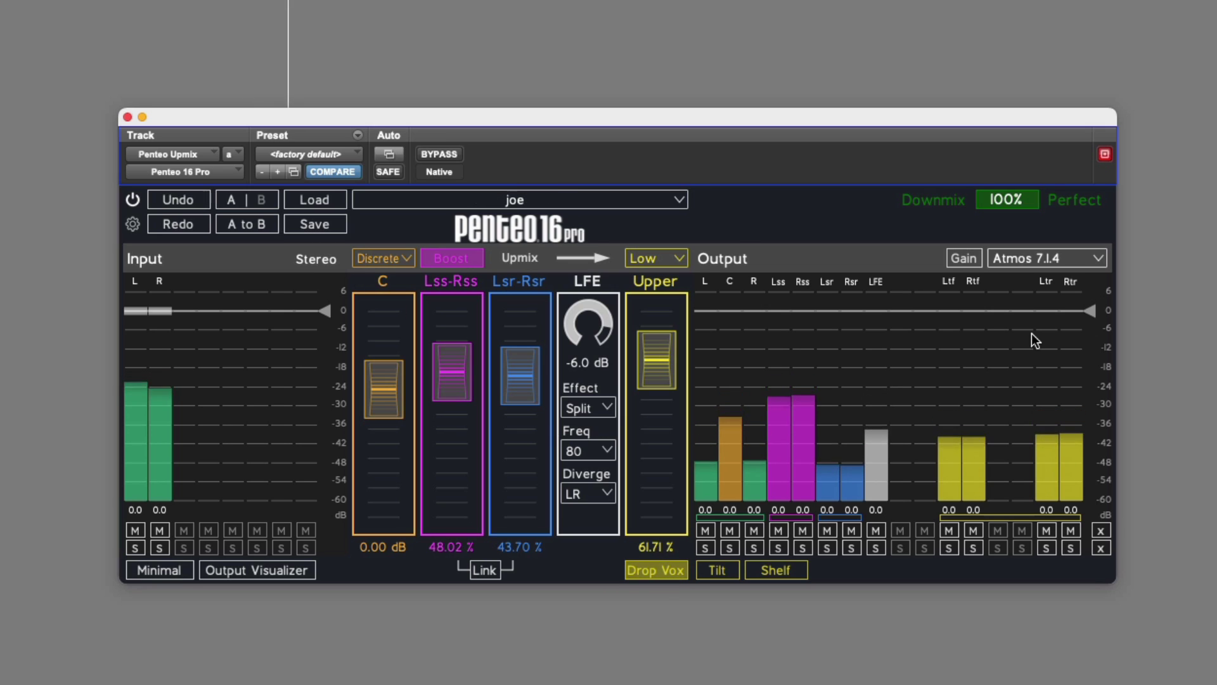